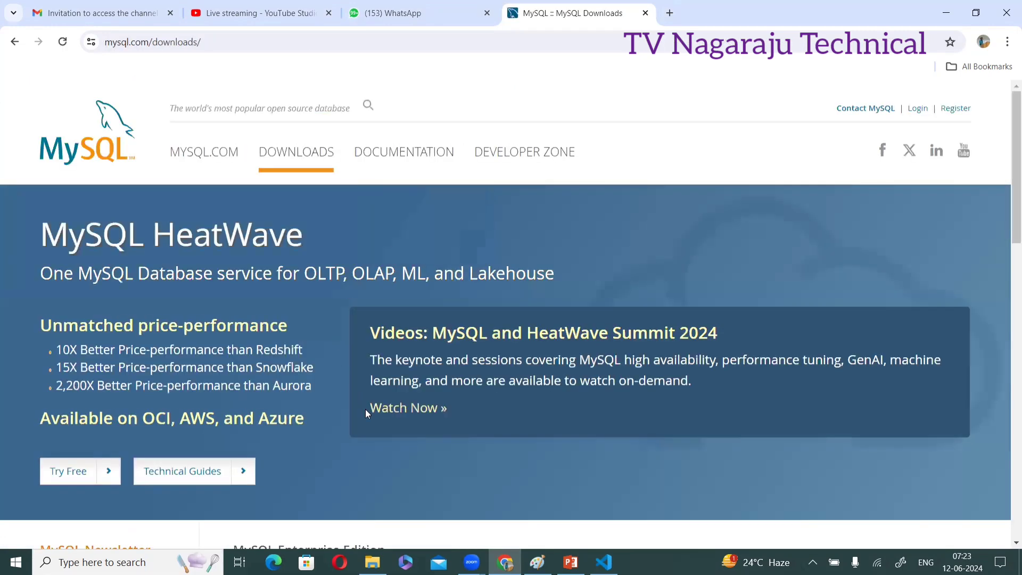
Browse the MySQL Downloads page, then go back to the 'mysql download' Google results
scroll(366, 410, "down", 4)
scroll(365, 412, "down", 10)
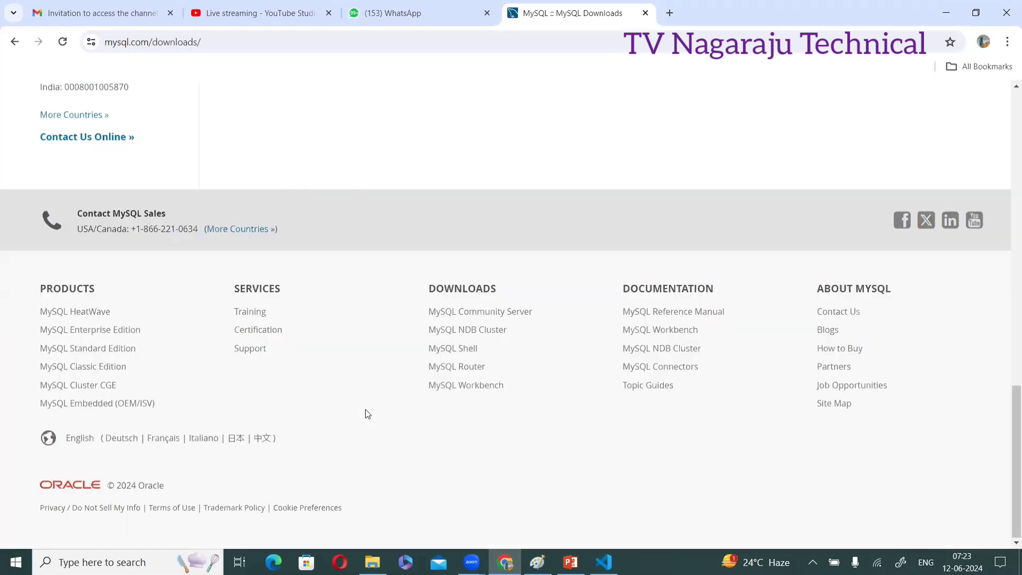
scroll(365, 413, "up", 10)
scroll(366, 413, "up", 4)
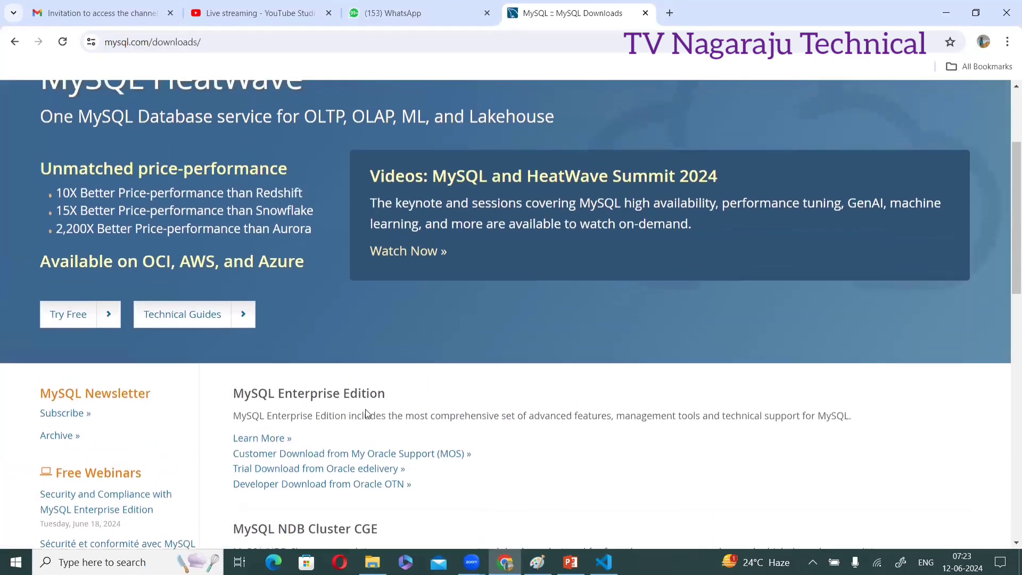
scroll(367, 414, "up", 1)
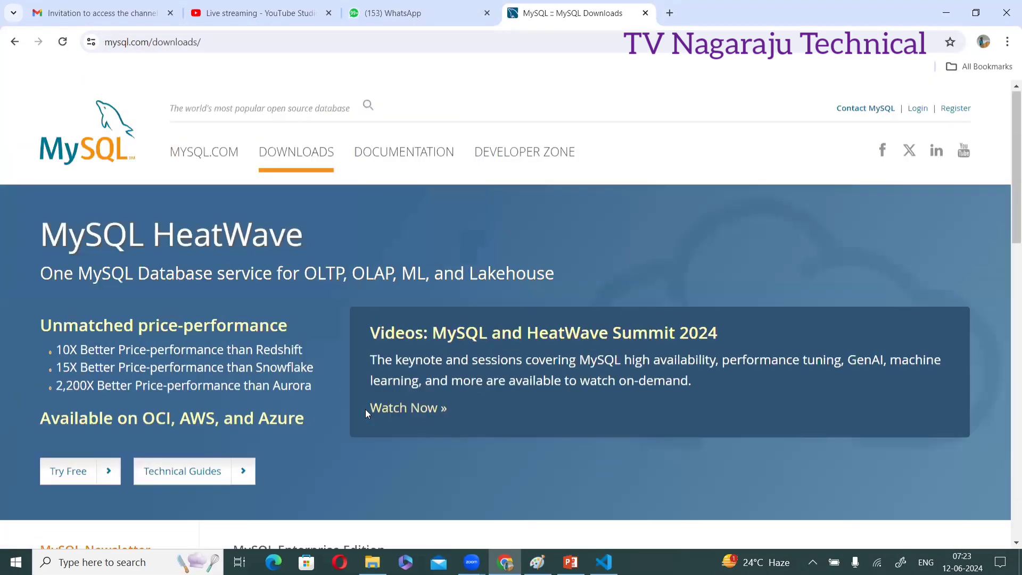
left_click(15, 42)
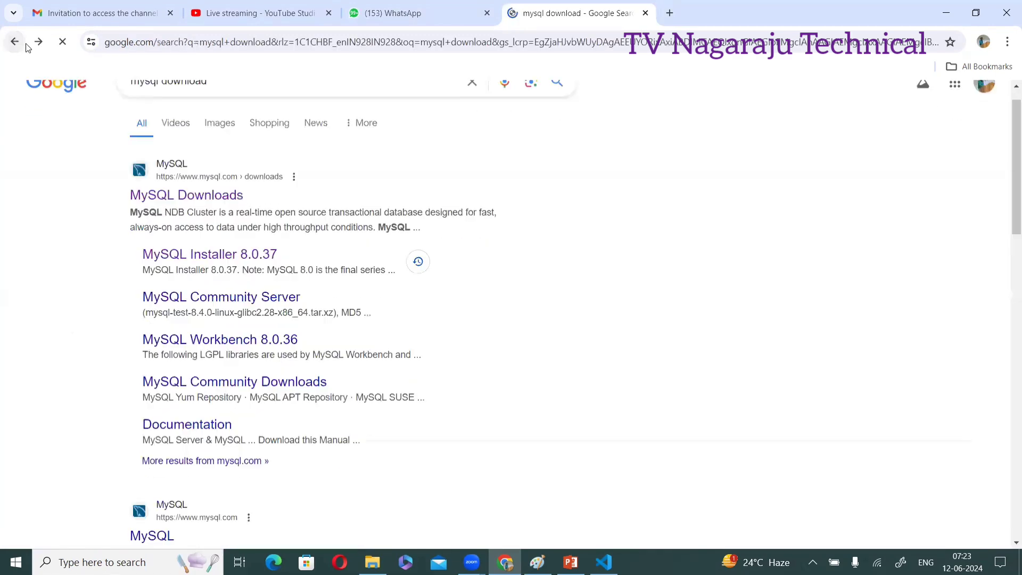
Prefix the query with 'dev' and run the dev.mysql/downloads suggested search
scroll(193, 108, "up", 1)
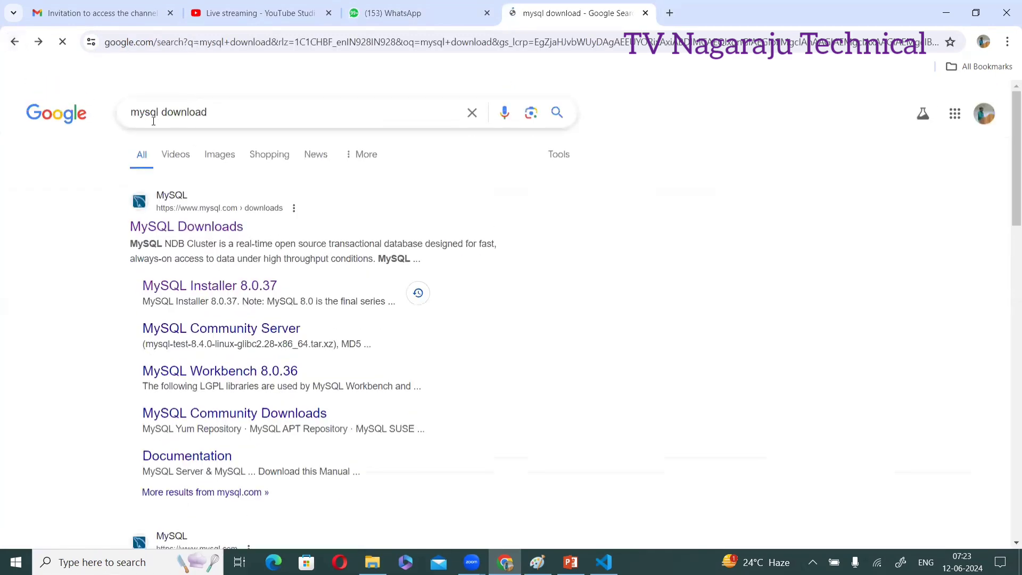
left_click(132, 114)
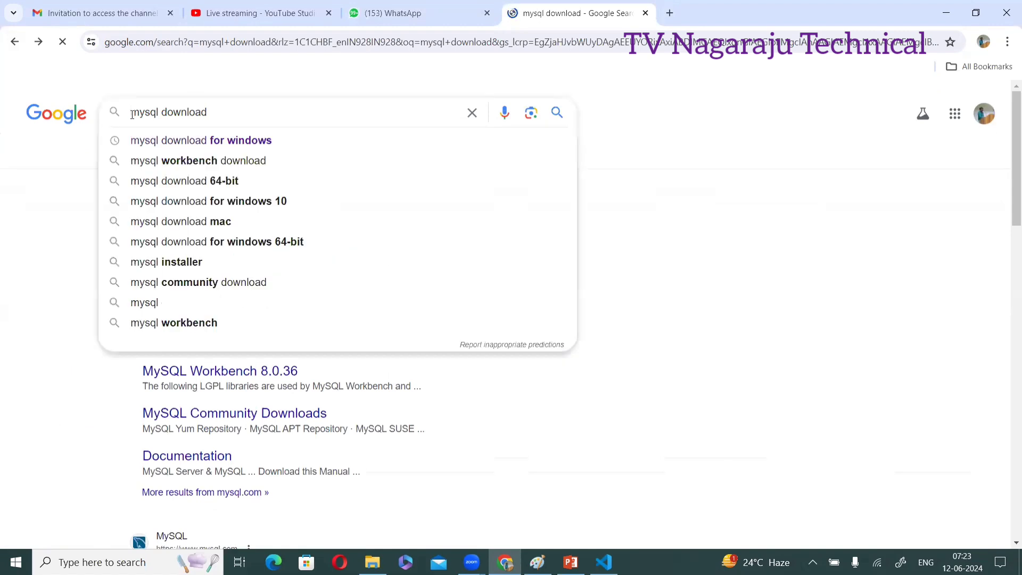
type("dev")
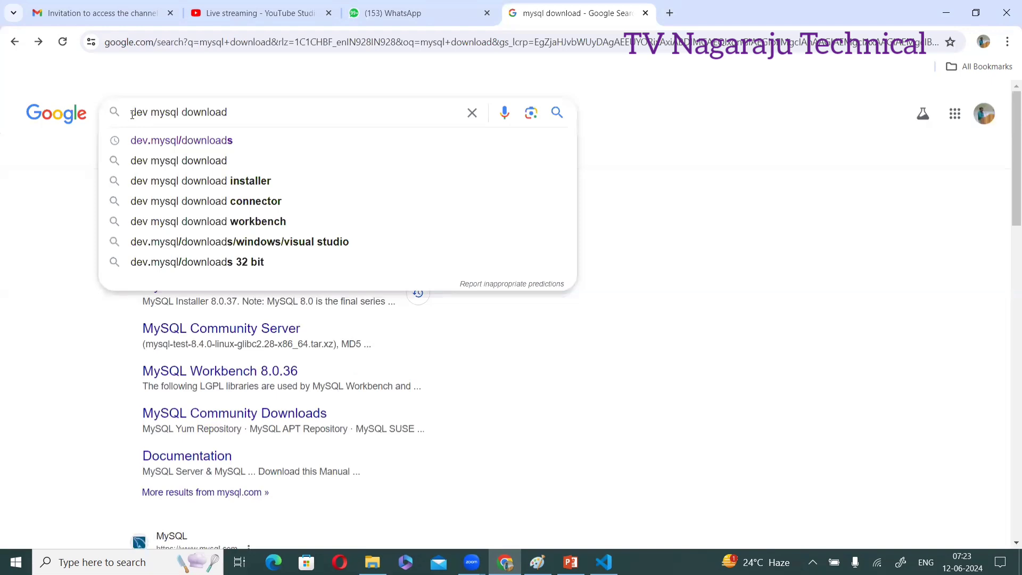
key("Down")
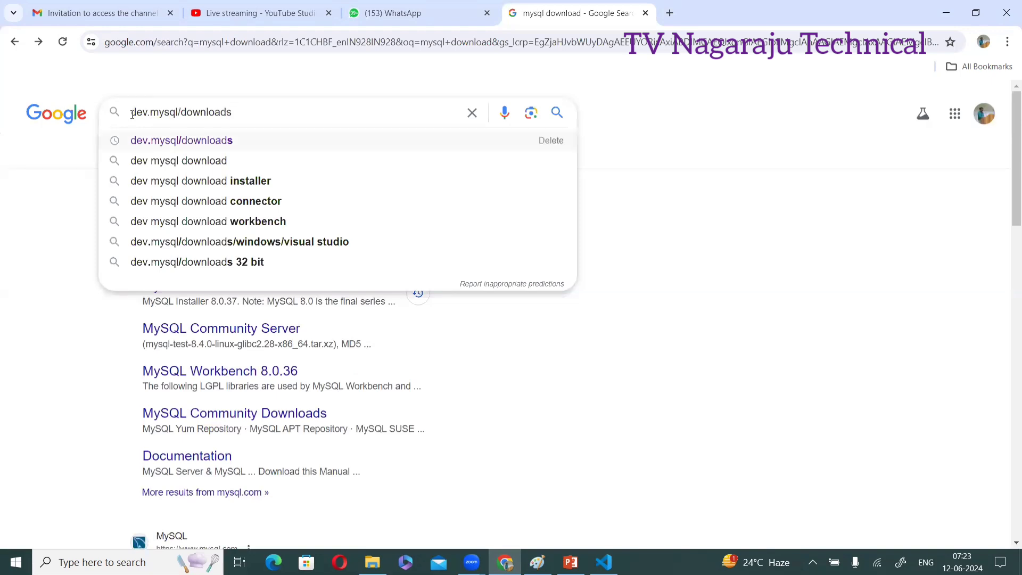
key("Return")
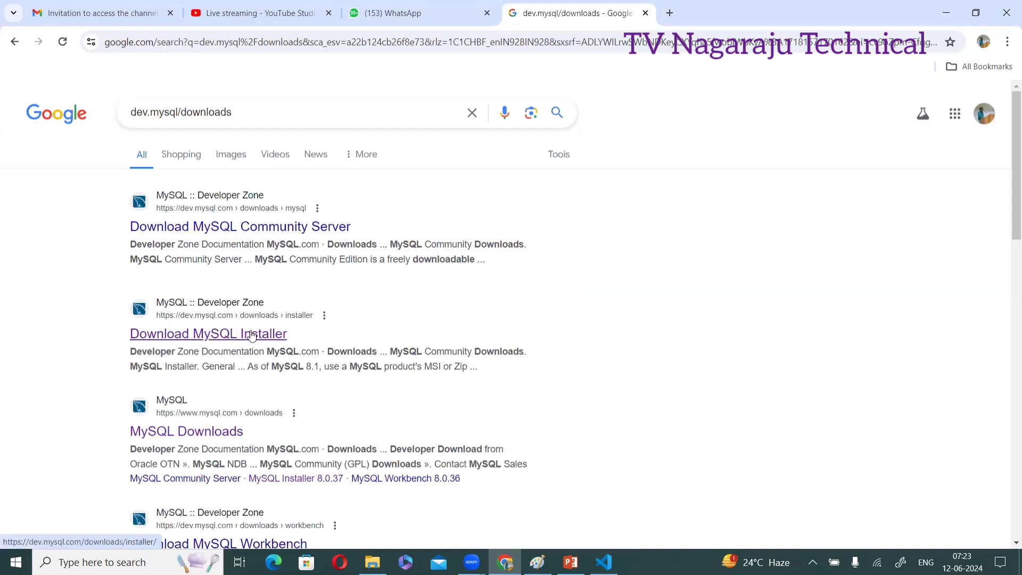
Open Download MySQL Installer and choose the 296.1M Windows MSI Installer download
left_click(253, 336)
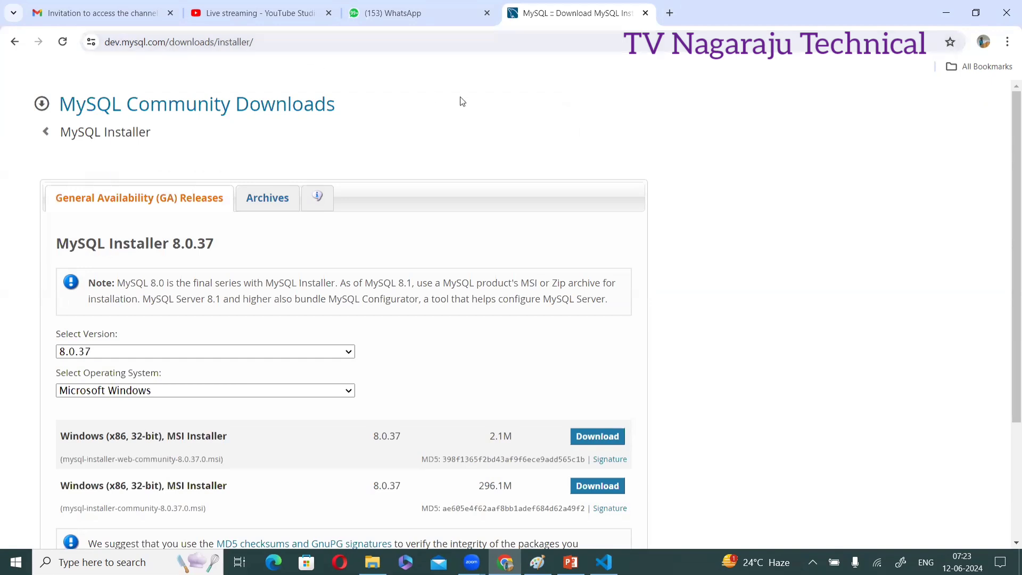
scroll(461, 99, "down", 2)
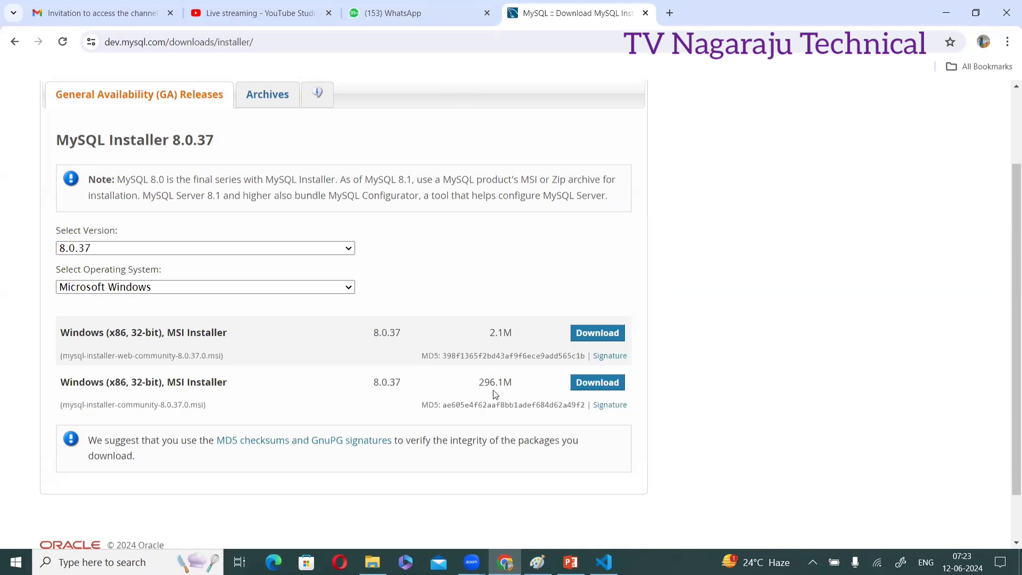
left_click(607, 384)
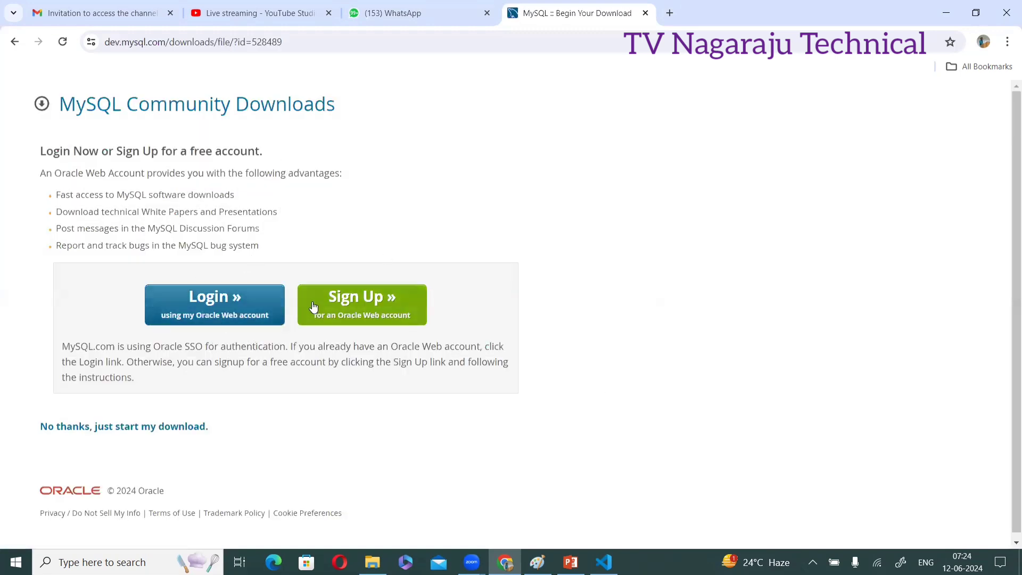
Download mysql-installer-community-8.0.37.0.msi without logging in, then launch it from Chrome
left_click(121, 432)
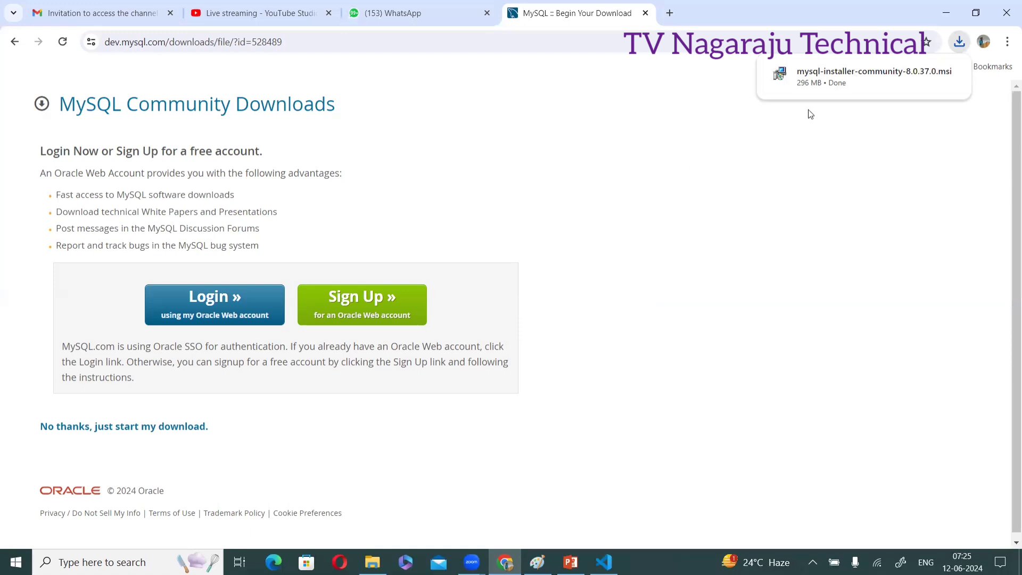
left_click(834, 77)
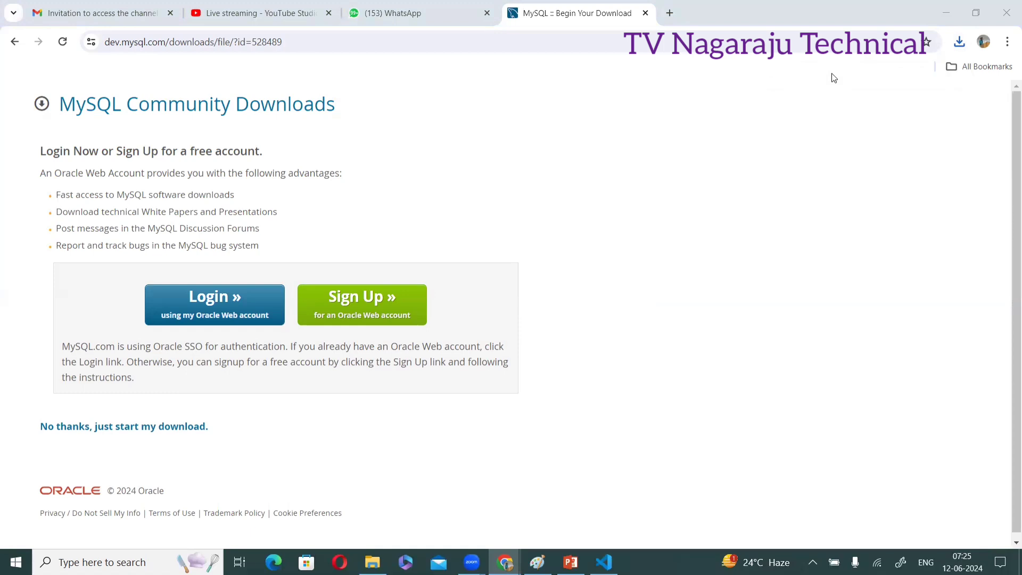
Show Chrome's recent download history while MySQL Installer starts up
left_click(959, 42)
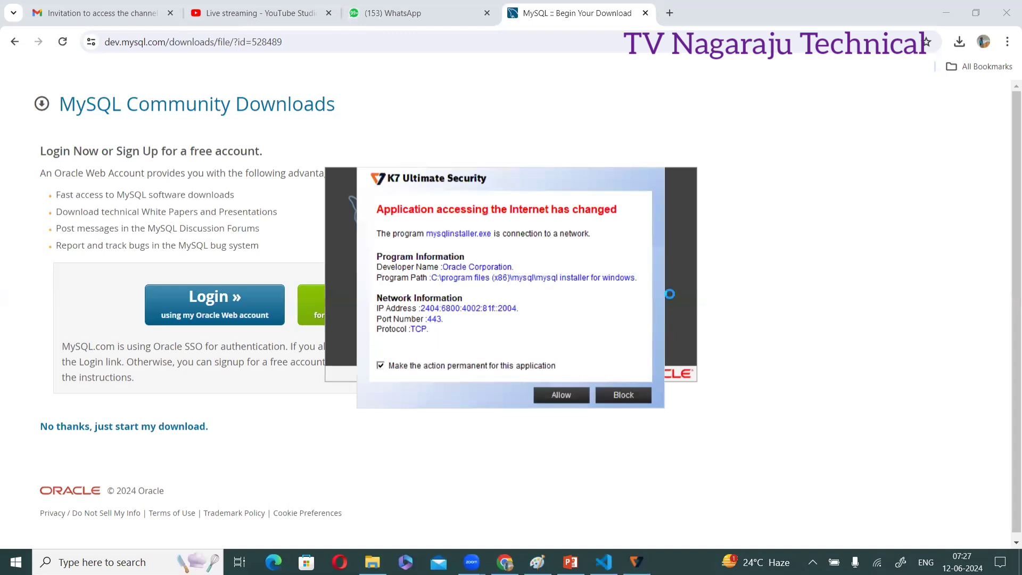
Allow mysqlinstaller.exe network access in the K7 Ultimate Security prompt
left_click(561, 396)
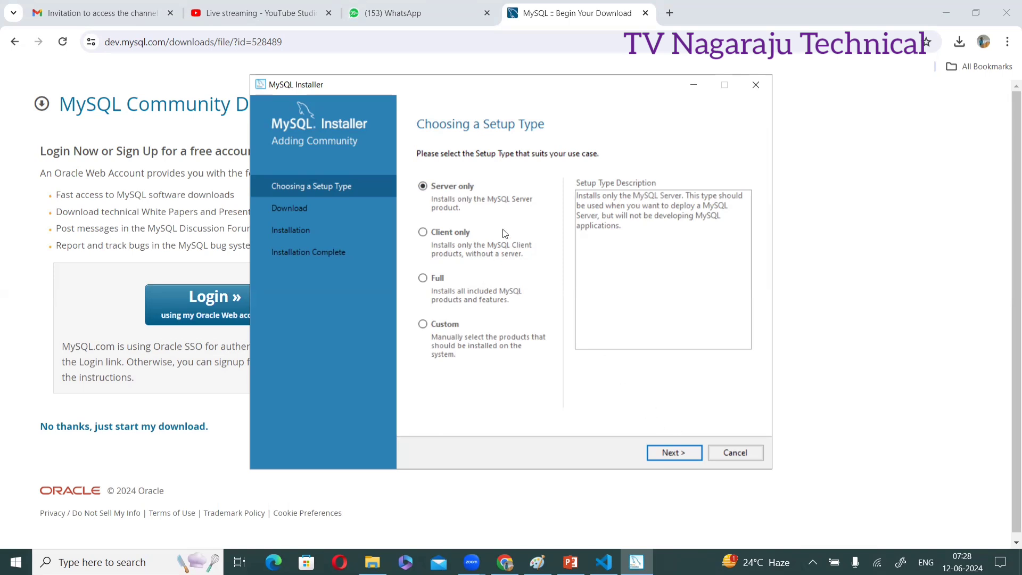
Accept the Server only setup type and execute the MySQL Server 8.0.37 (X64) installation
left_click(671, 456)
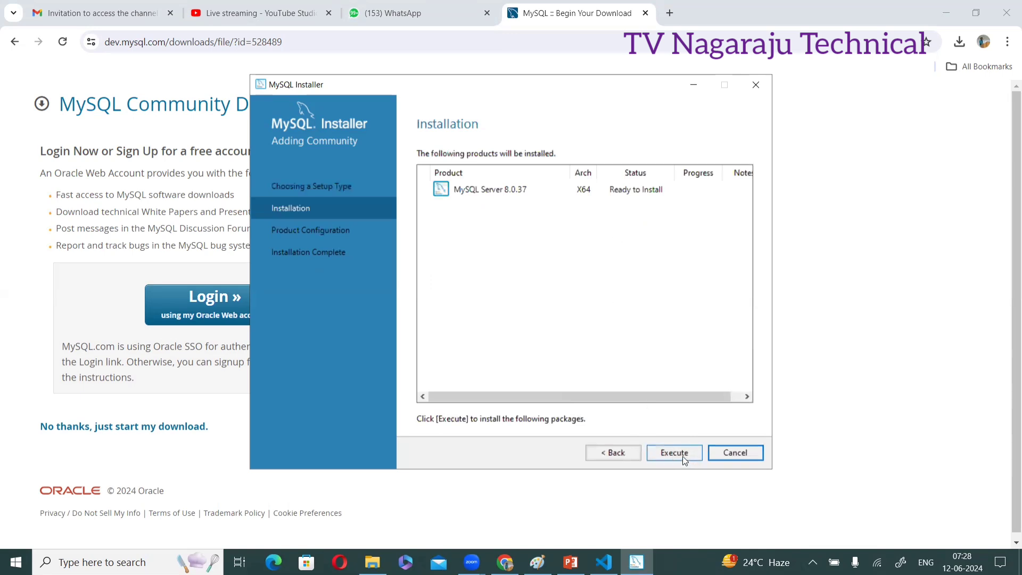
left_click(683, 456)
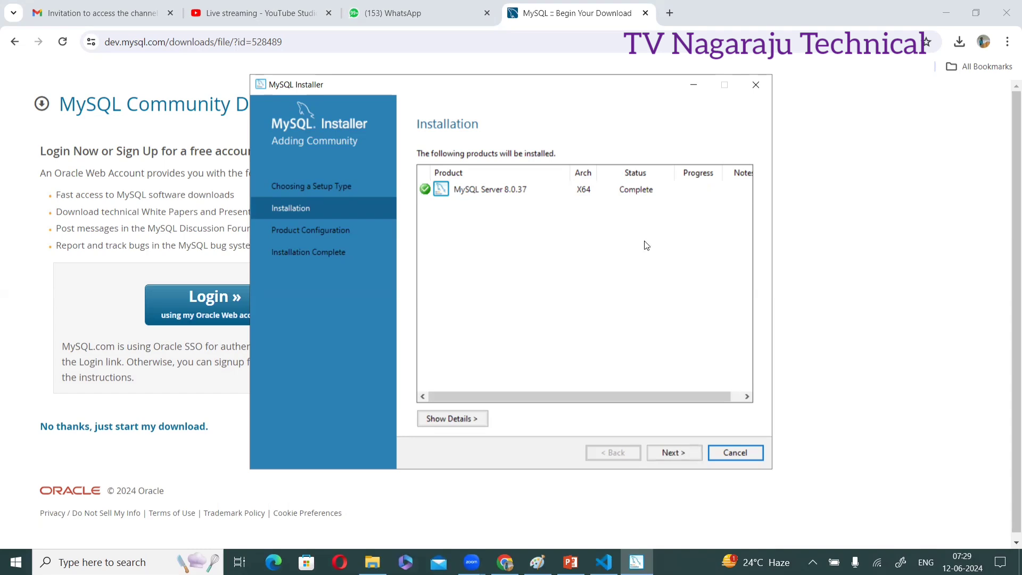
Start product configuration and step back to the Type and Networking page
left_click(669, 456)
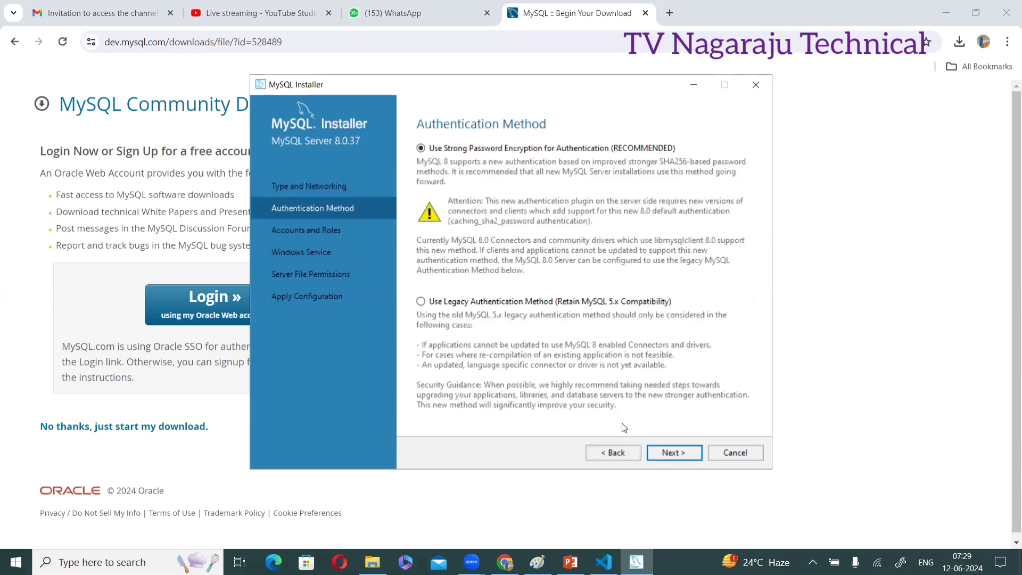
left_click(620, 455)
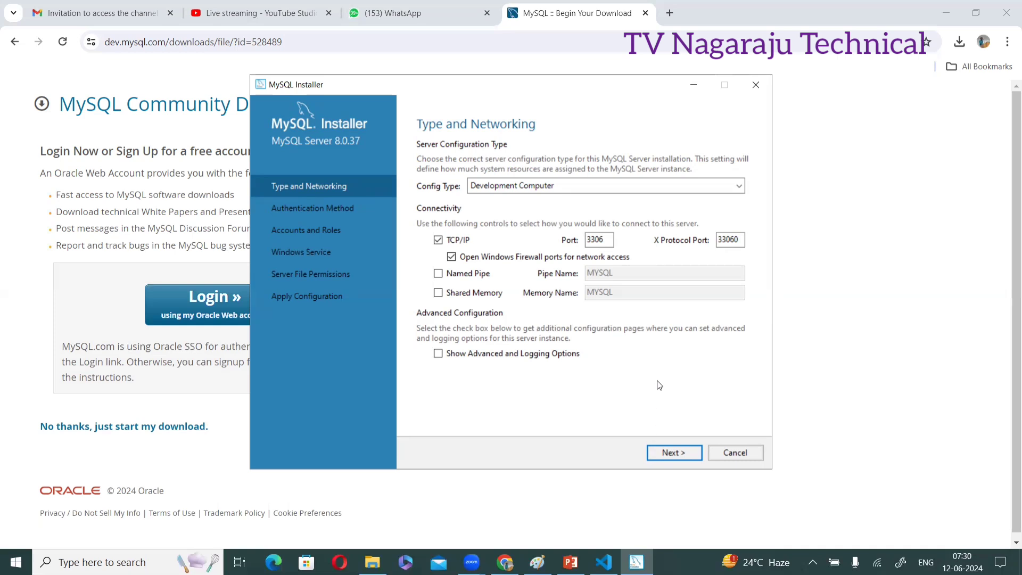
Accept Development Computer on port 3306 and Use Strong Password Encryption, continuing to Accounts and Roles
left_click(670, 452)
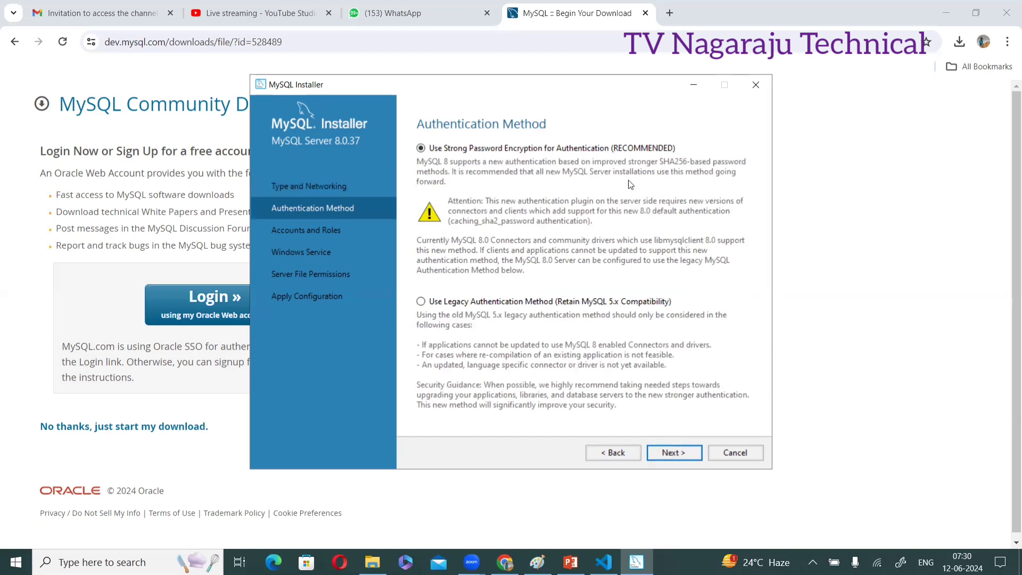
left_click(673, 453)
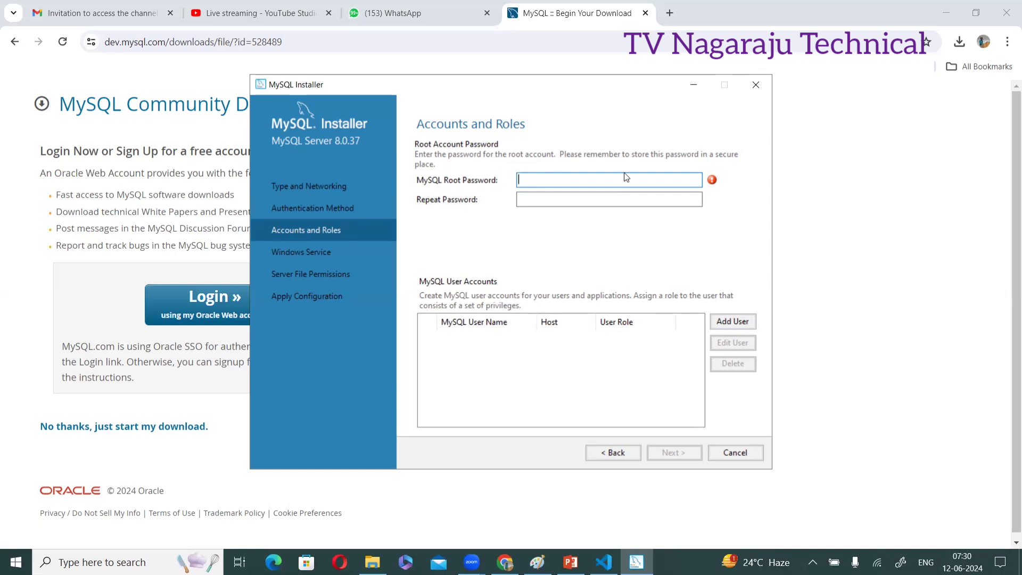
Enter and confirm the root account password, then continue to the Windows Service step
type("root")
left_click(627, 200)
type("root")
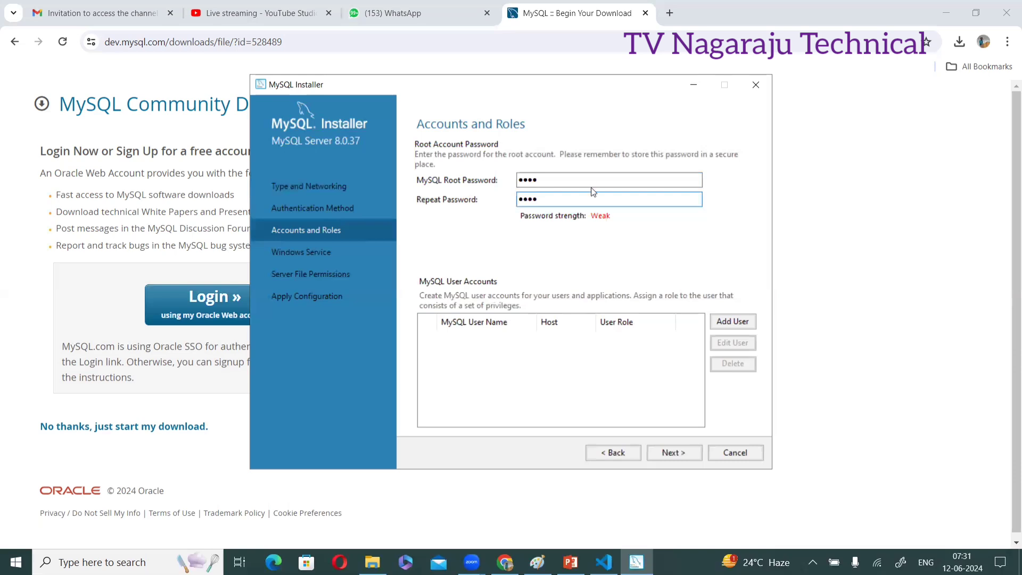
left_click(674, 452)
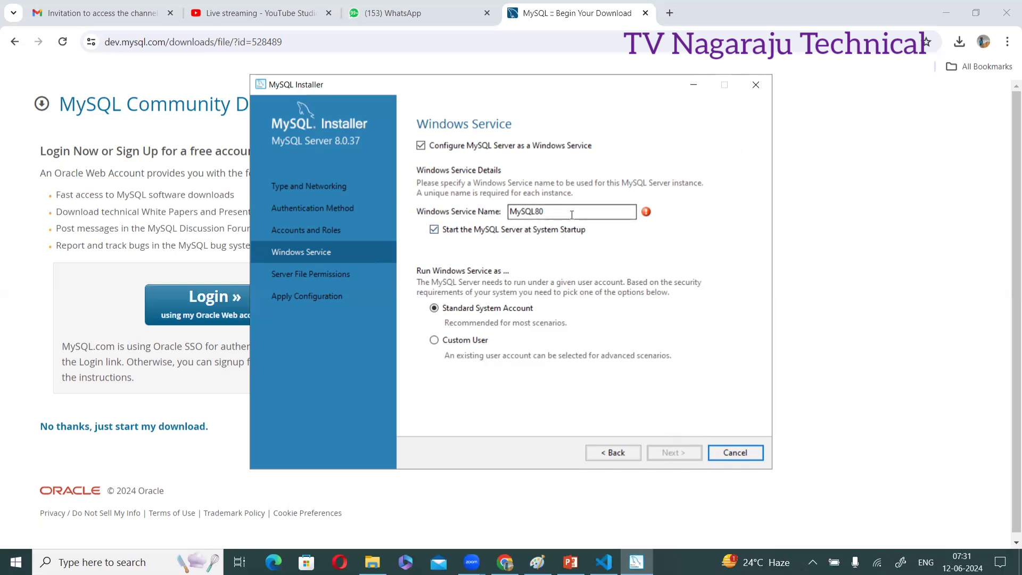
Change the Windows service name to MySQL and keep the Standard System Account selected
mouse_move(647, 213)
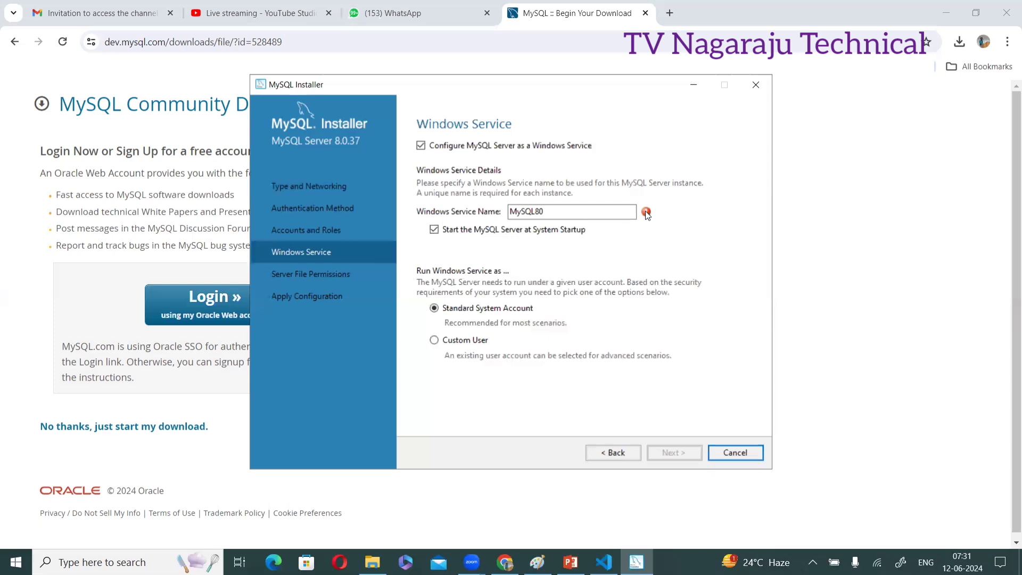
left_click(550, 212)
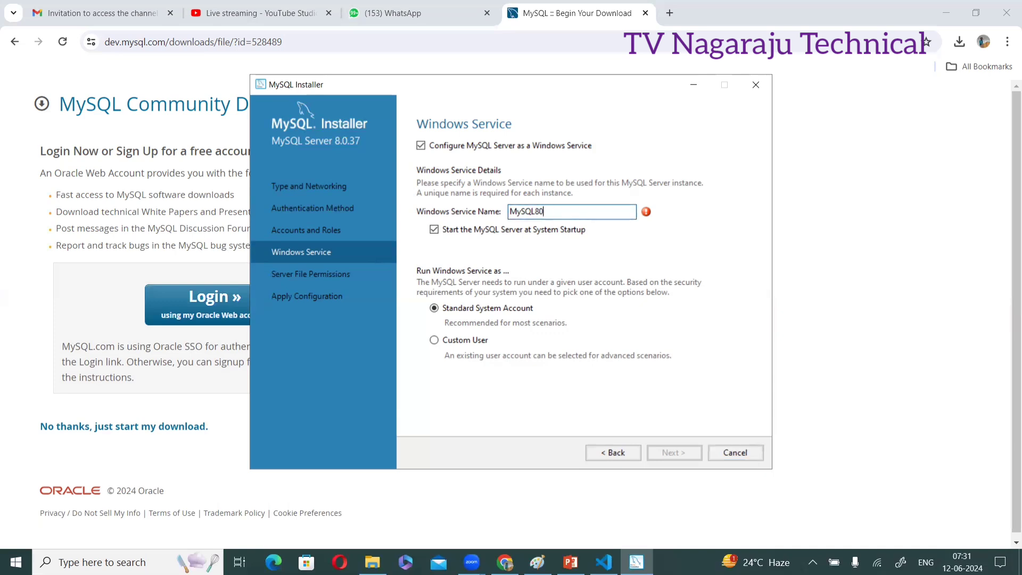
type("1")
key("BackSpace")
key("BackSpace")
key("BackSpace")
left_click(435, 340)
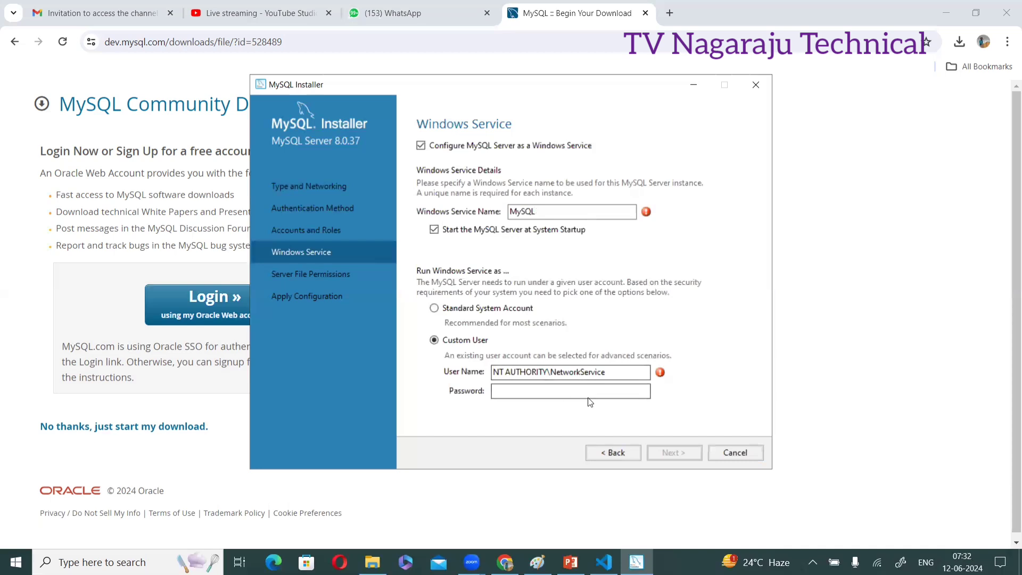
left_click(436, 309)
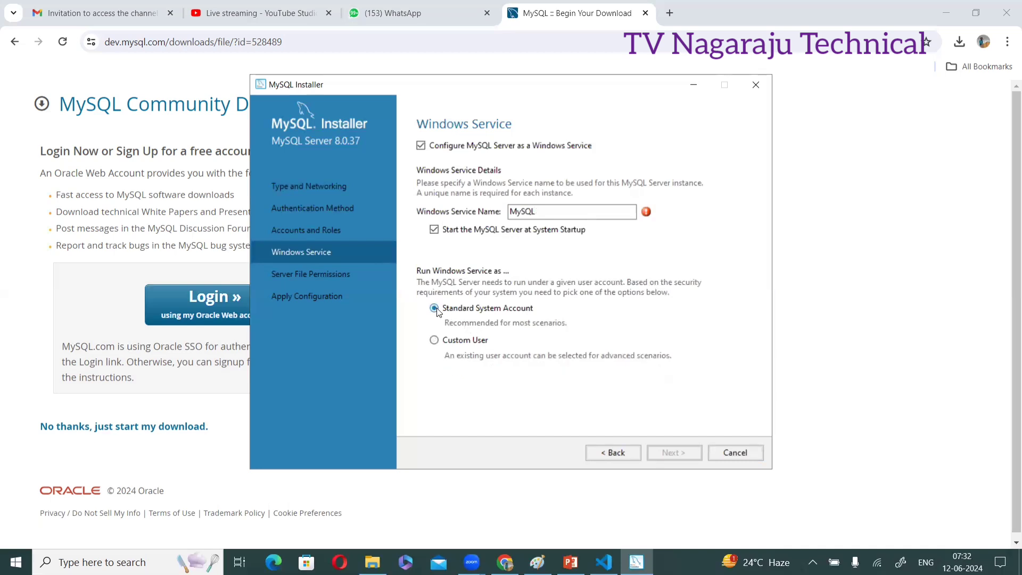
Rename the Windows service to MySql123 so it no longer conflicts with an existing service
left_click(619, 212)
mouse_move(648, 213)
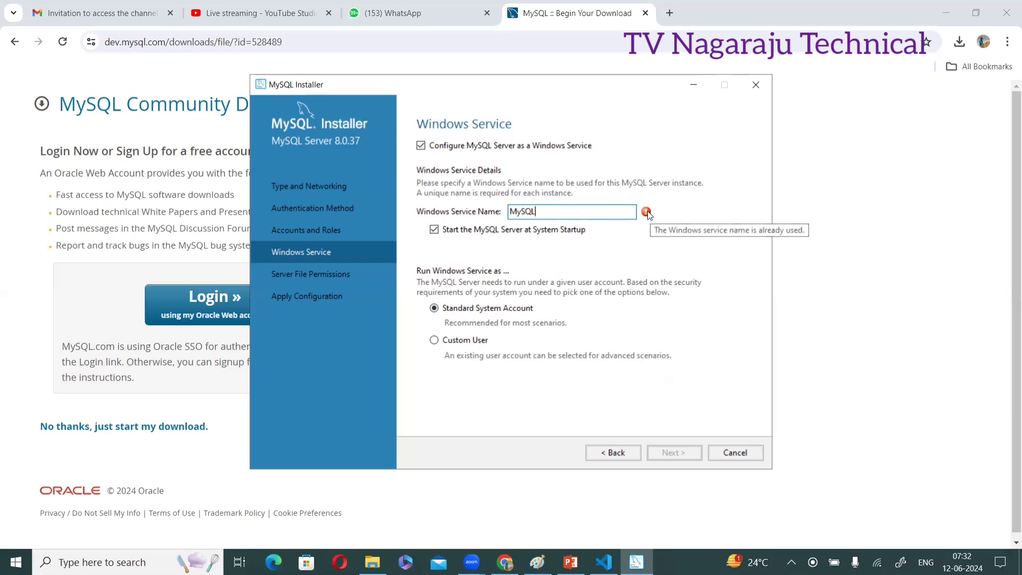
key("BackSpace")
key("BackSpace")
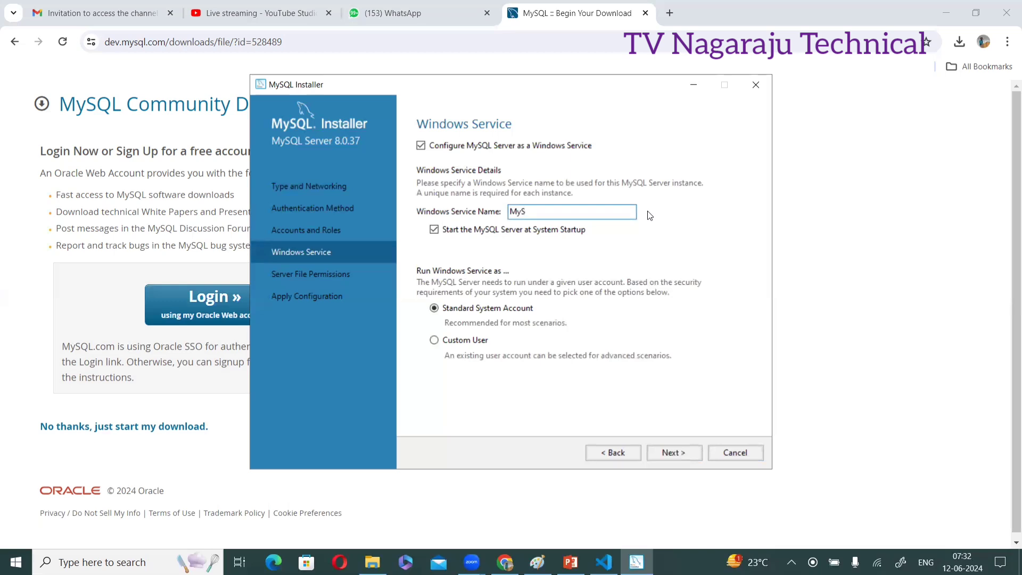
type("ql1")
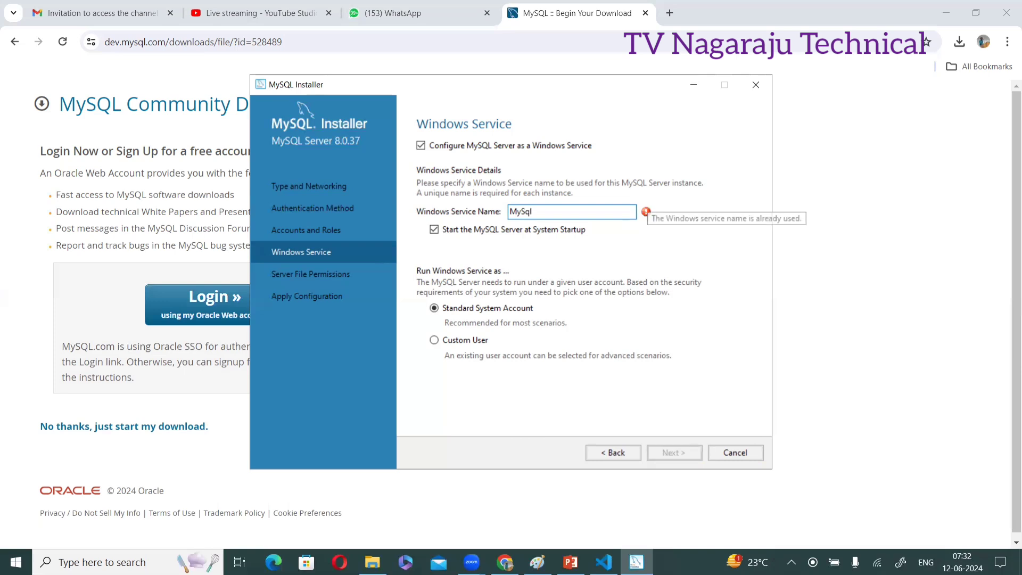
type("23")
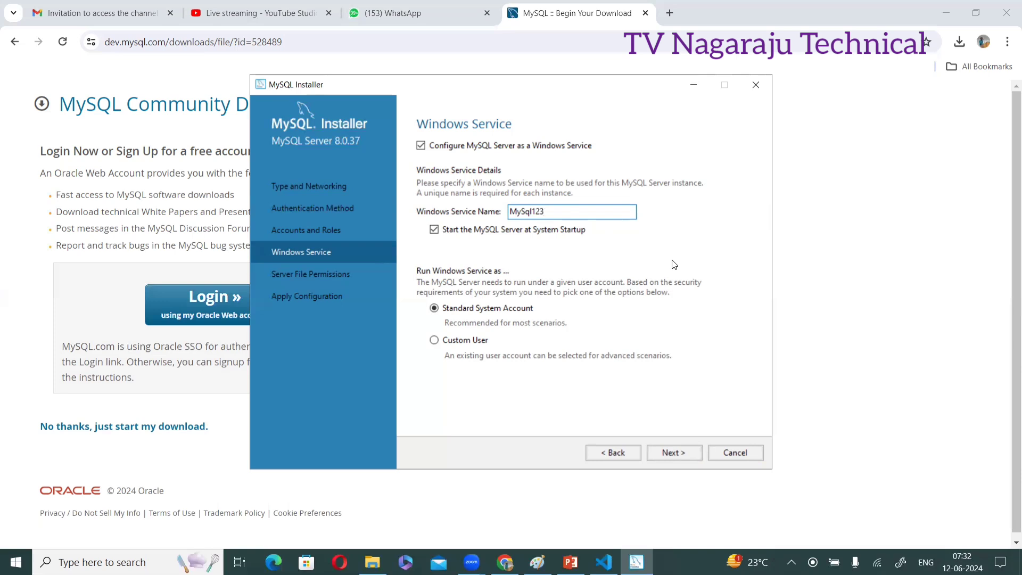
Accept the default server file permissions and execute the MySQL Server 8.0.37 configuration
left_click(659, 455)
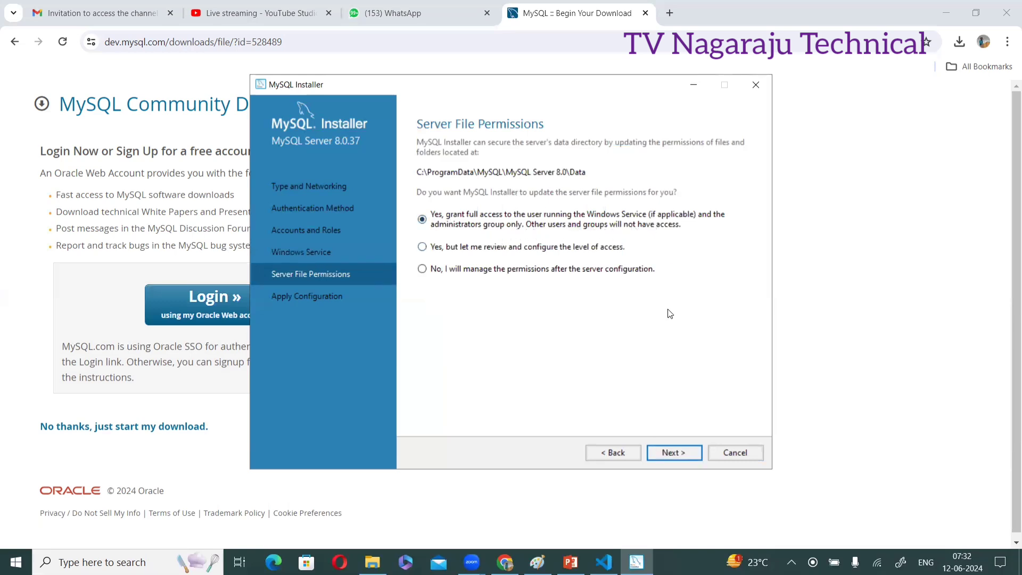
left_click(673, 450)
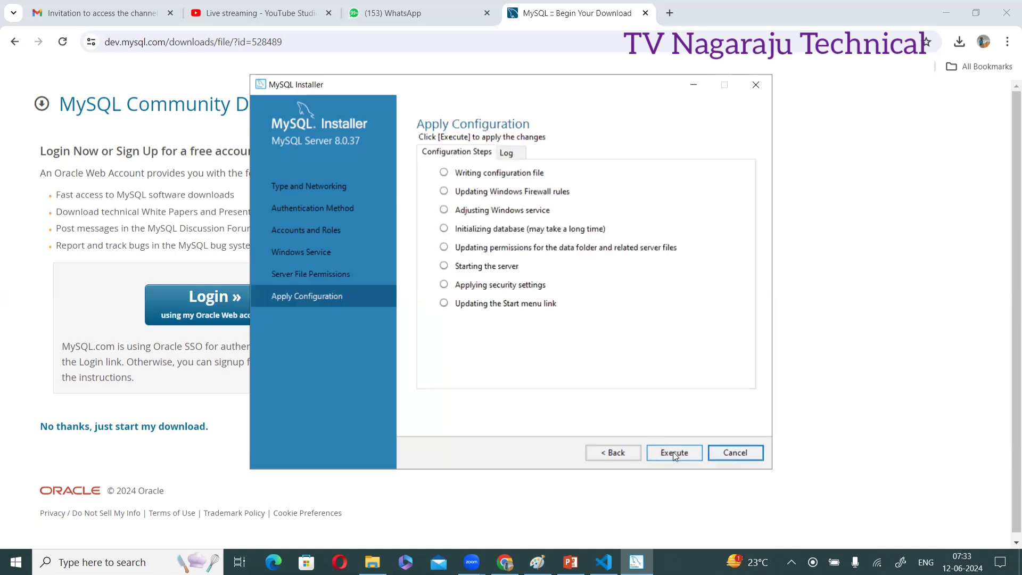
left_click(673, 452)
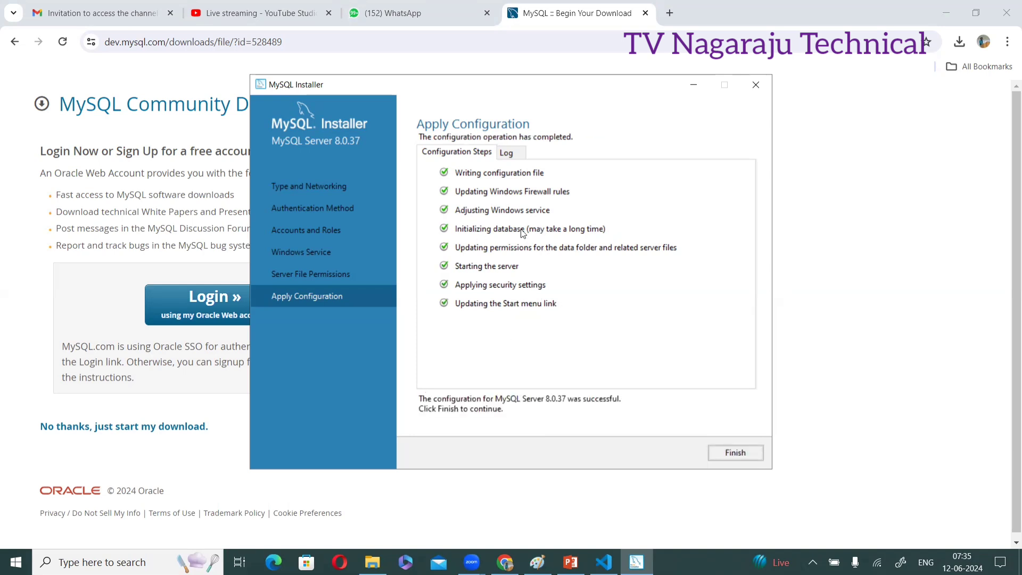
Finish product configuration and close MySQL Installer at Installation Complete
left_click(731, 452)
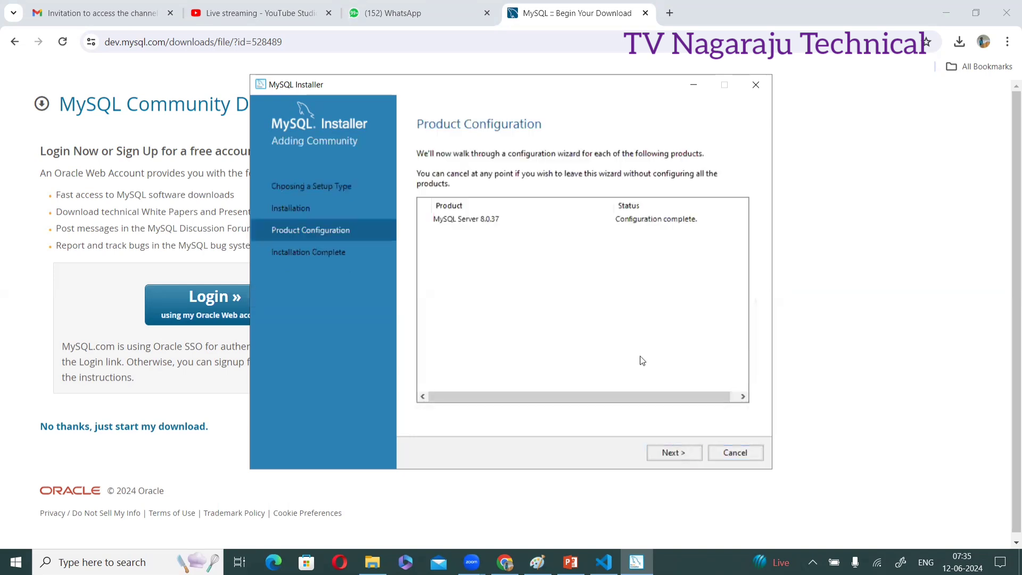
left_click(665, 454)
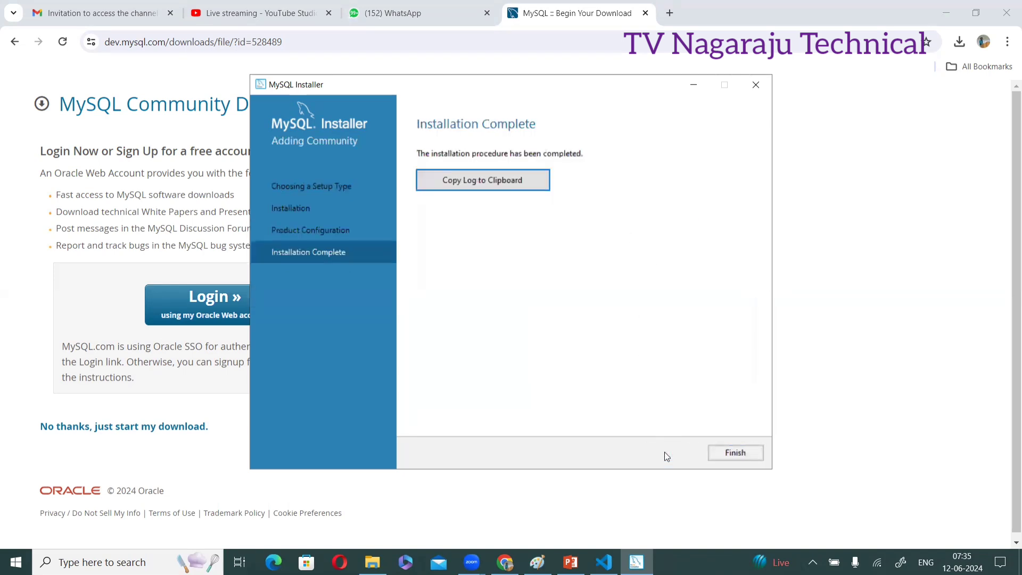
left_click(716, 453)
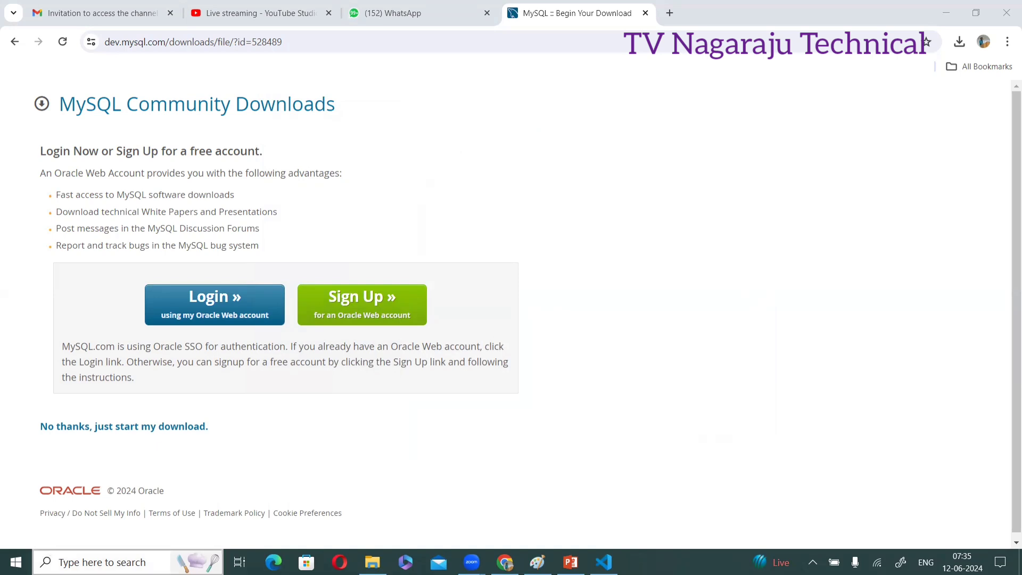
Search 'mys' in Windows search and launch MySQL 8.0 Command Line Client
left_click(101, 562)
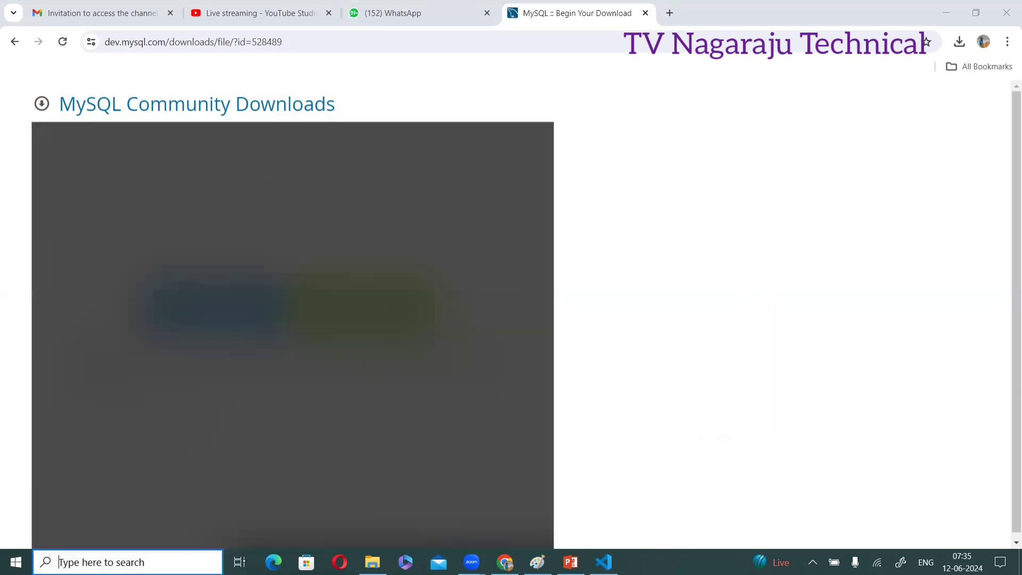
type("mys")
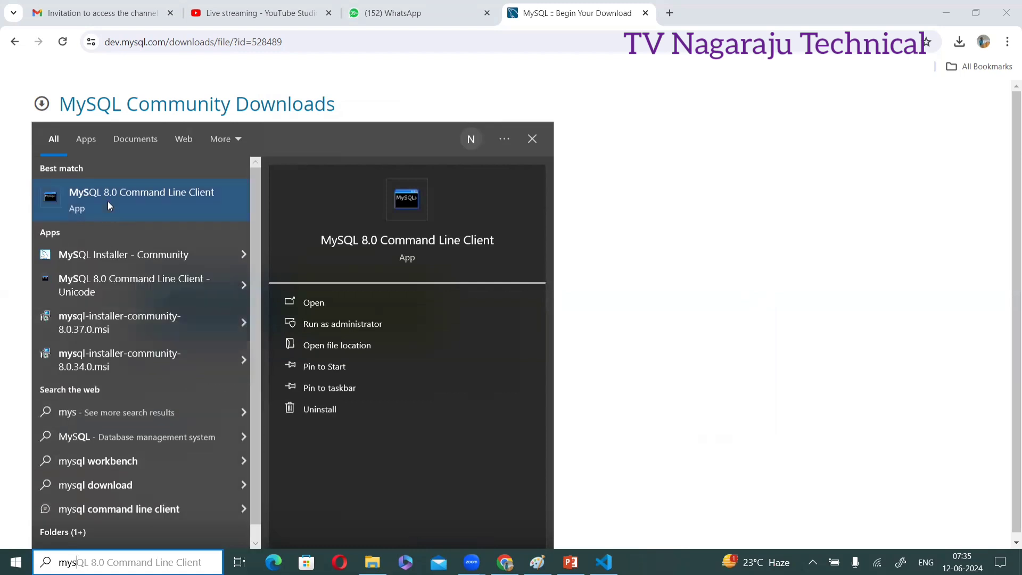
left_click(136, 199)
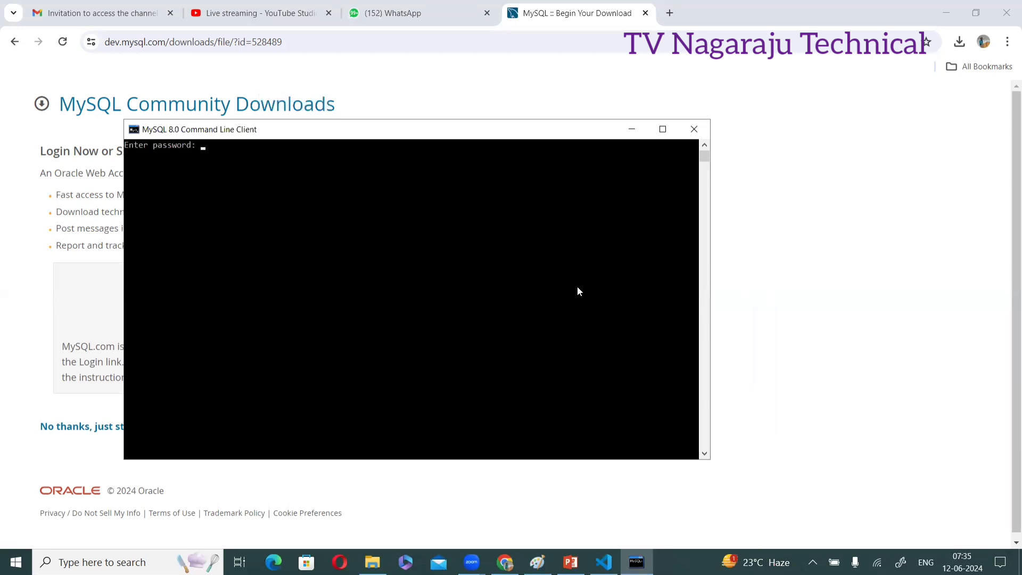
Log in with the root password and run 'show databases;' to list the four databases
type("***")
key("Return")
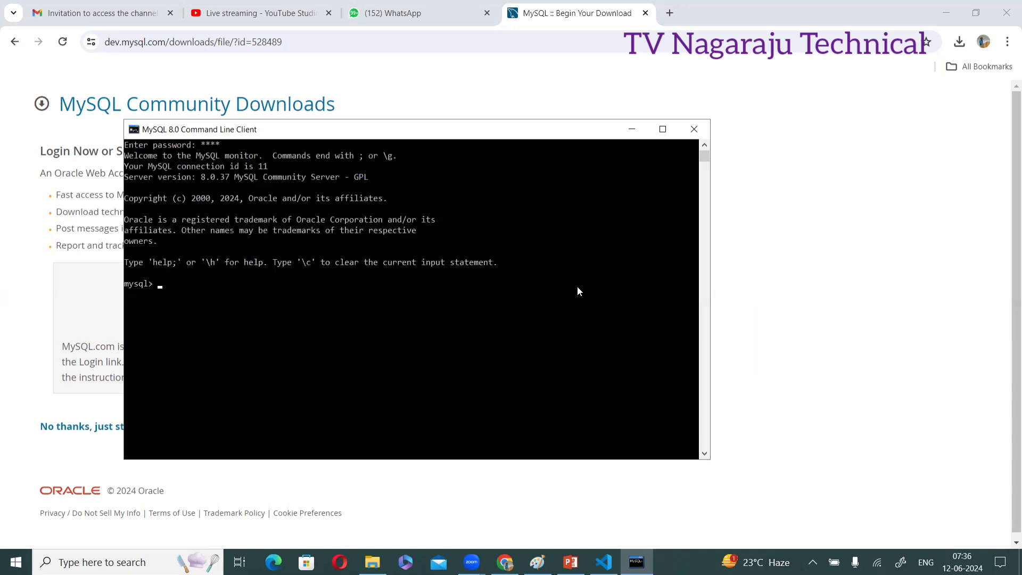
scroll(458, 317, "up", 3, "ctrl")
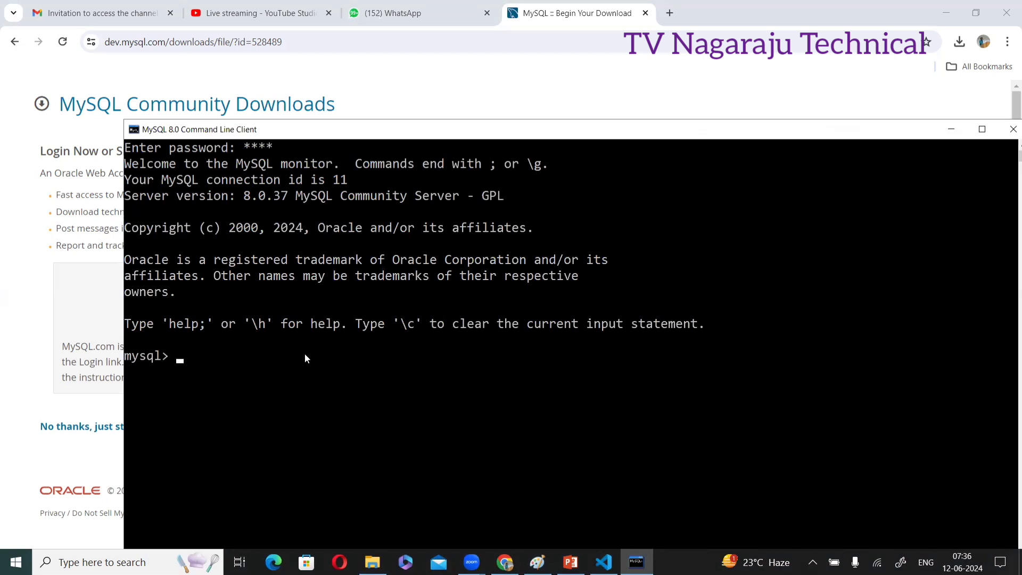
type("show databases")
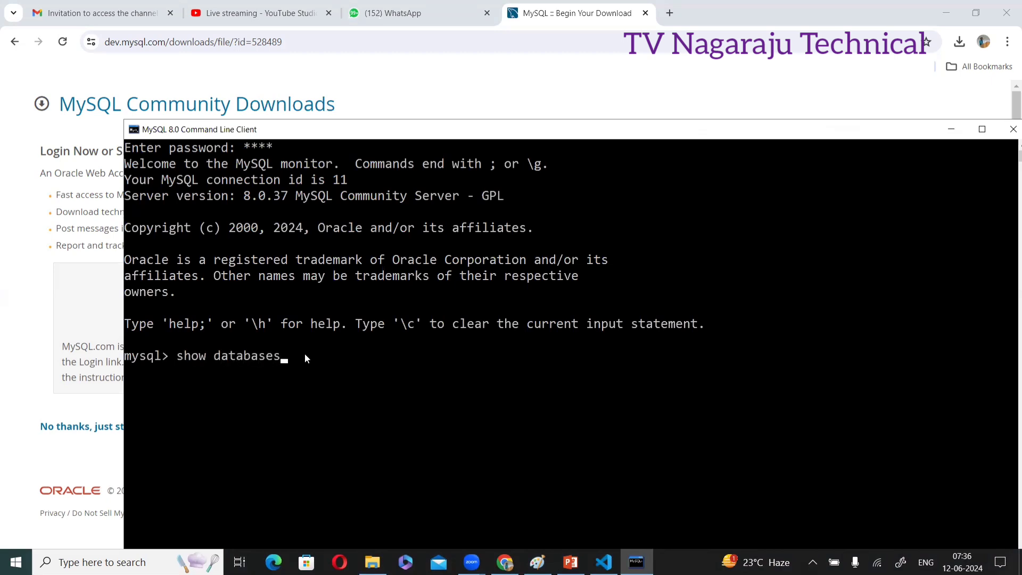
type(";")
key("Return")
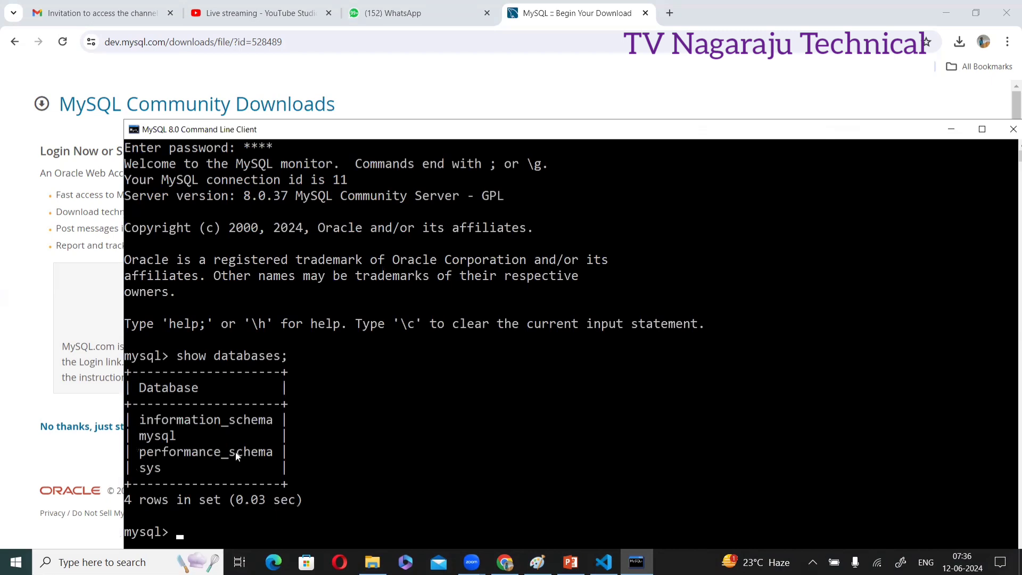